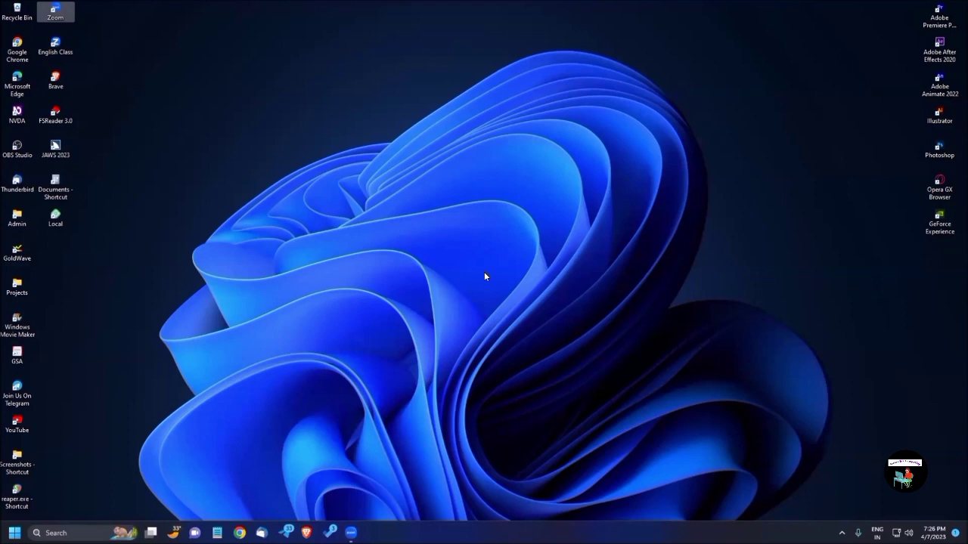
Open the Remote Connect dialog from the NVDA menu's Tools > Remote > Connect... entry
key("Insert+n")
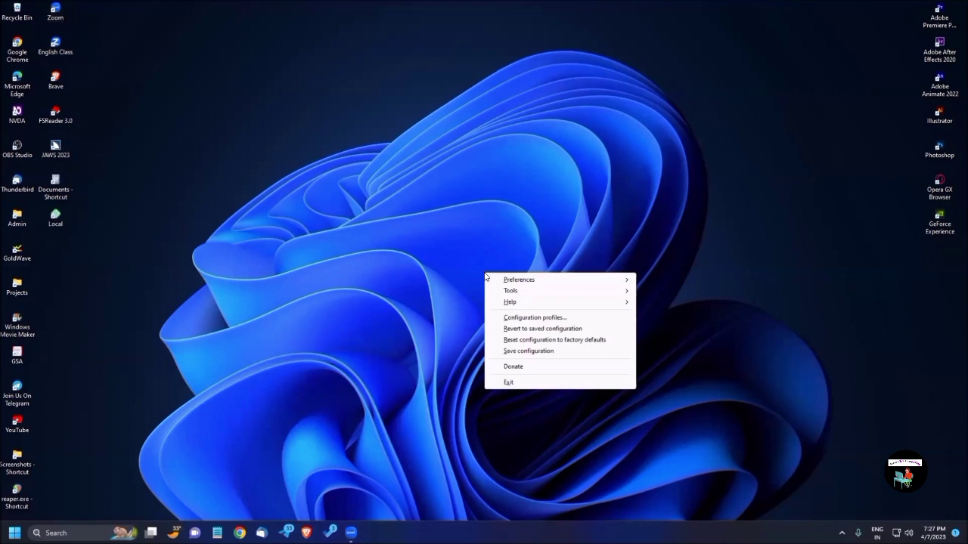
key("Down")
key("Down")
key("Down")
key("Up")
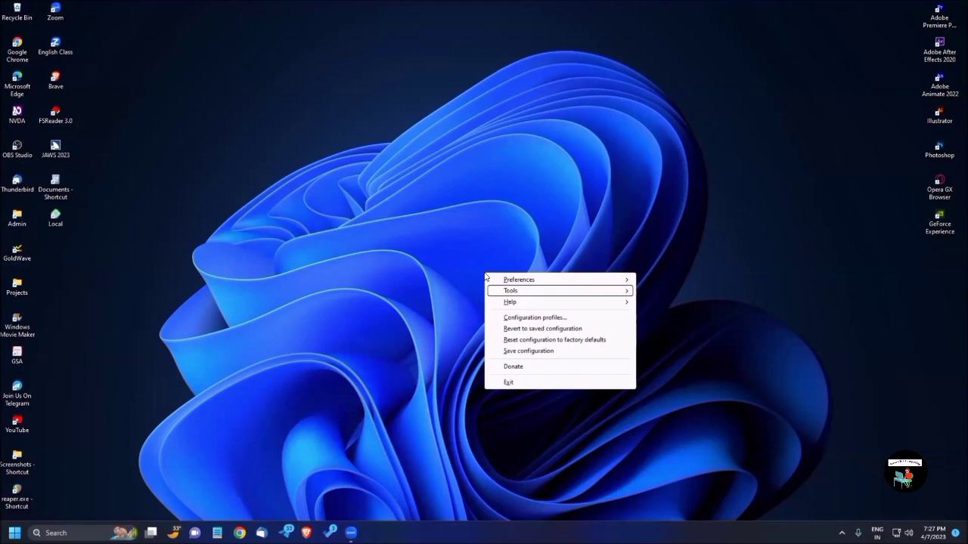
key("Right")
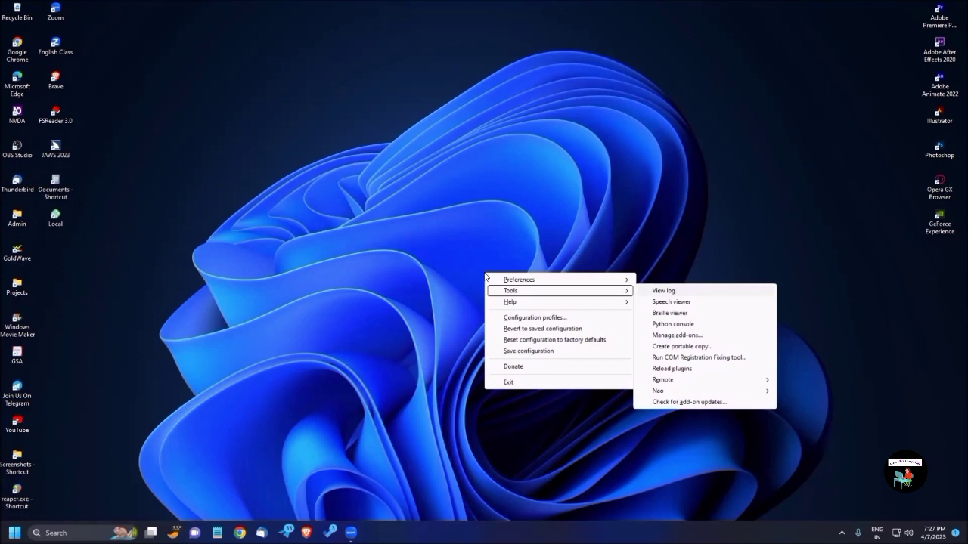
key("Down")
key("Down")
key("Down")
key("Down")
key("Down")
key("Down")
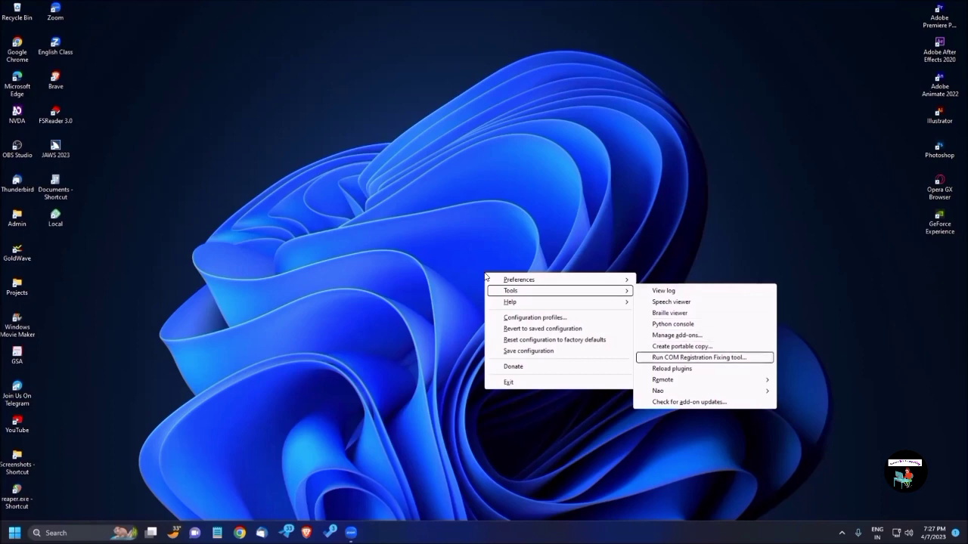
key("Down")
key("Down")
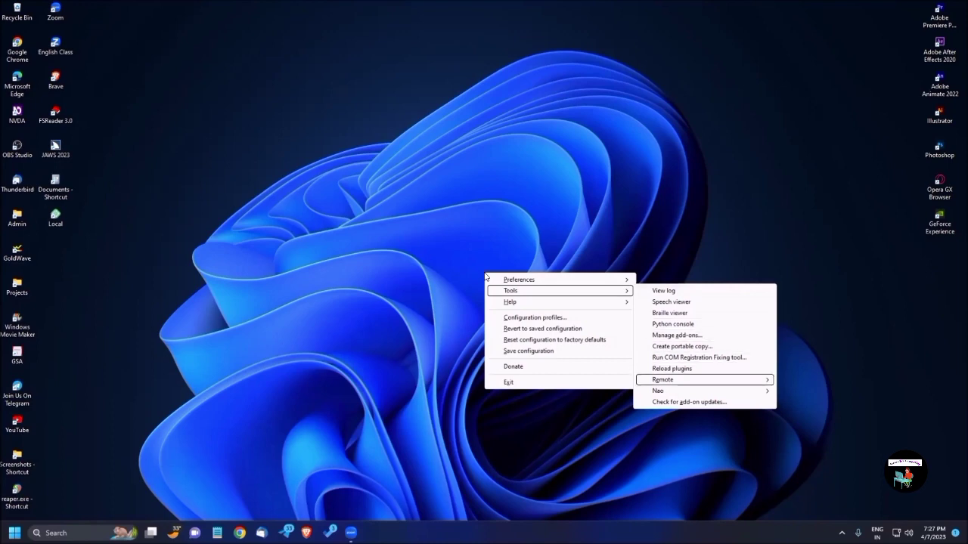
key("Right")
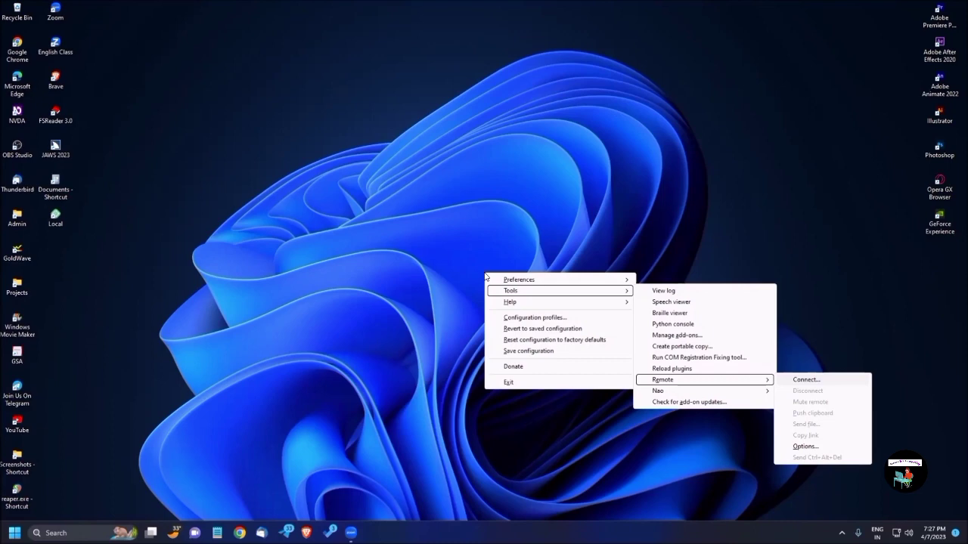
key("Down")
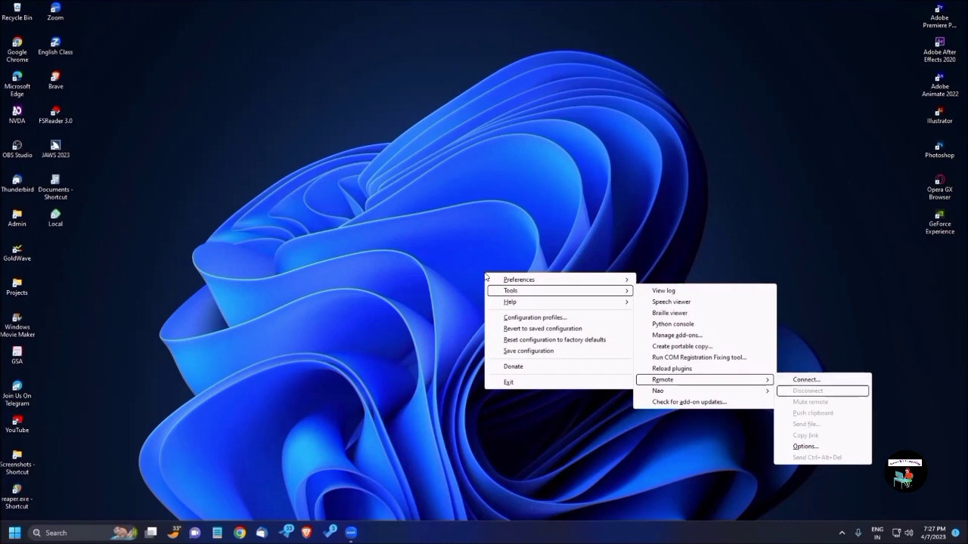
key("Up")
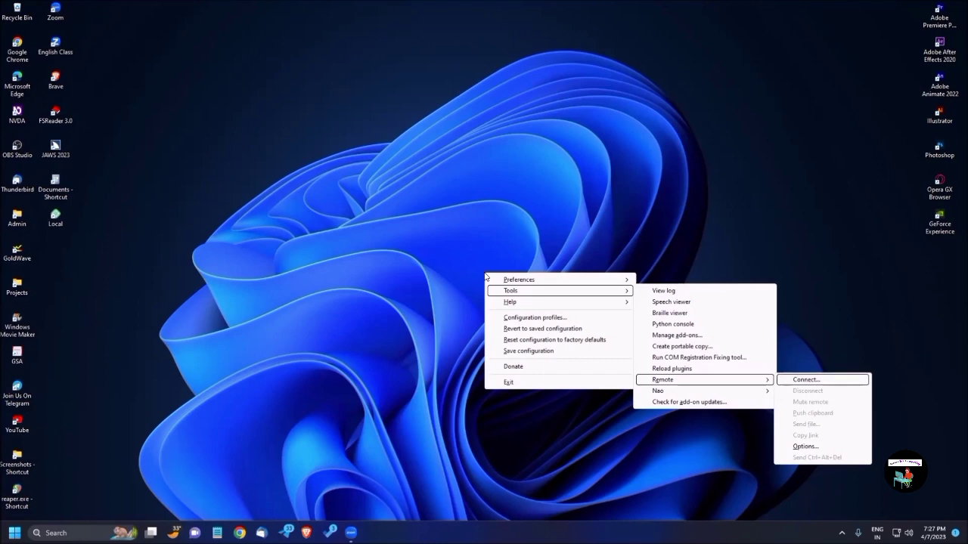
key("Return")
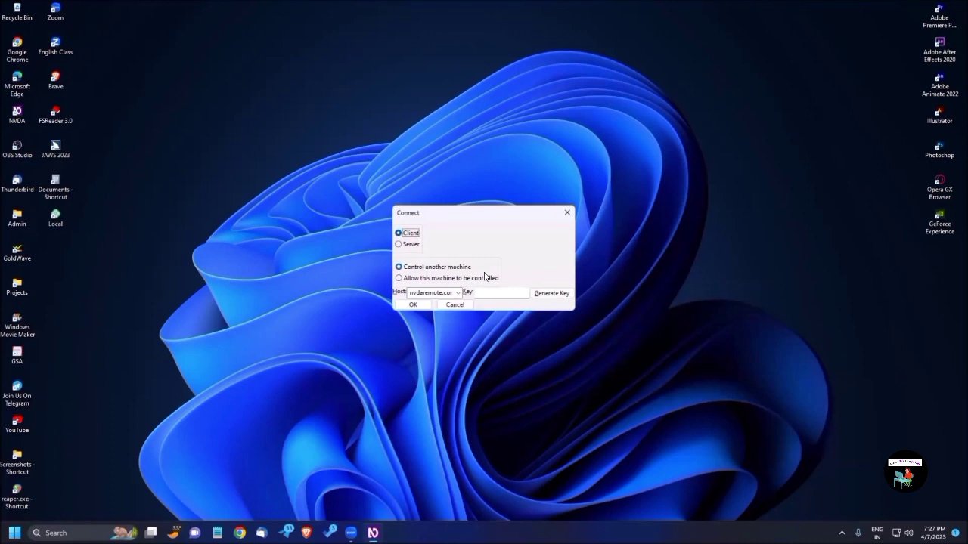
Select the 'Allow this machine to be controlled' connection mode in the Connect dialog
key("Tab")
left_click(485, 278)
Switch the connection mode back to 'Control another machine'
key("Up")
key("Down")
key("Up")
key("Down")
key("Up")
key("Tab")
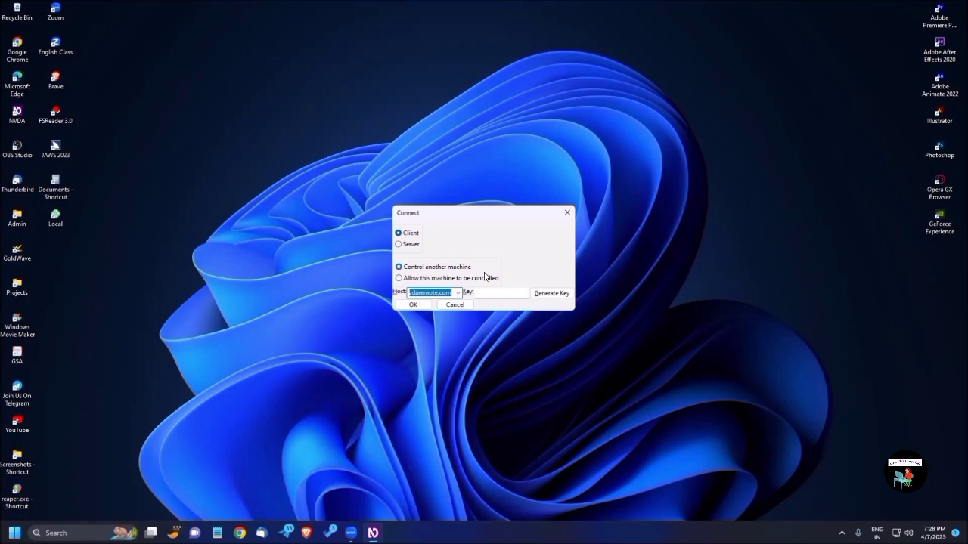
key("Tab")
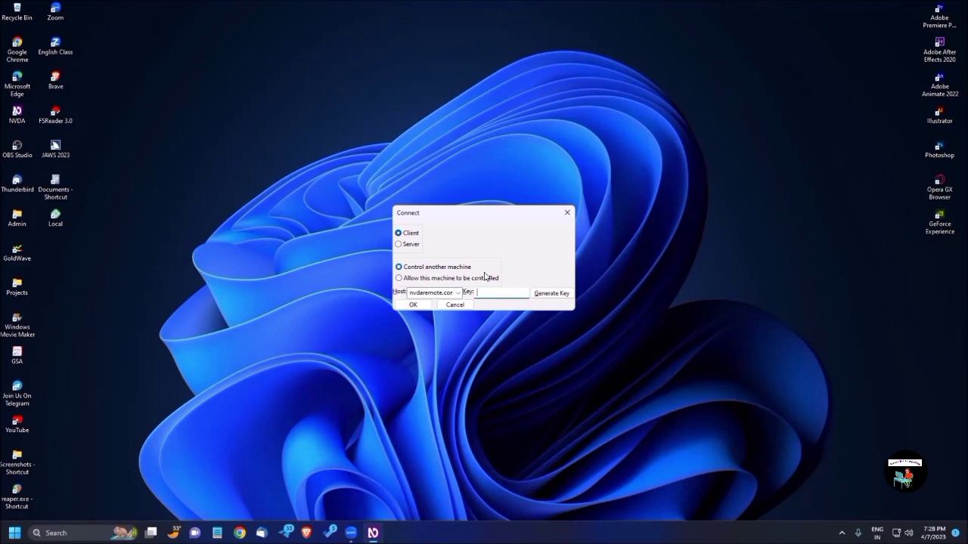
key("Tab")
key("shift+Tab")
key("Tab")
key("Tab")
Connect the remote session, then move across the desktop icons to the NVDA shortcut
key("Return")
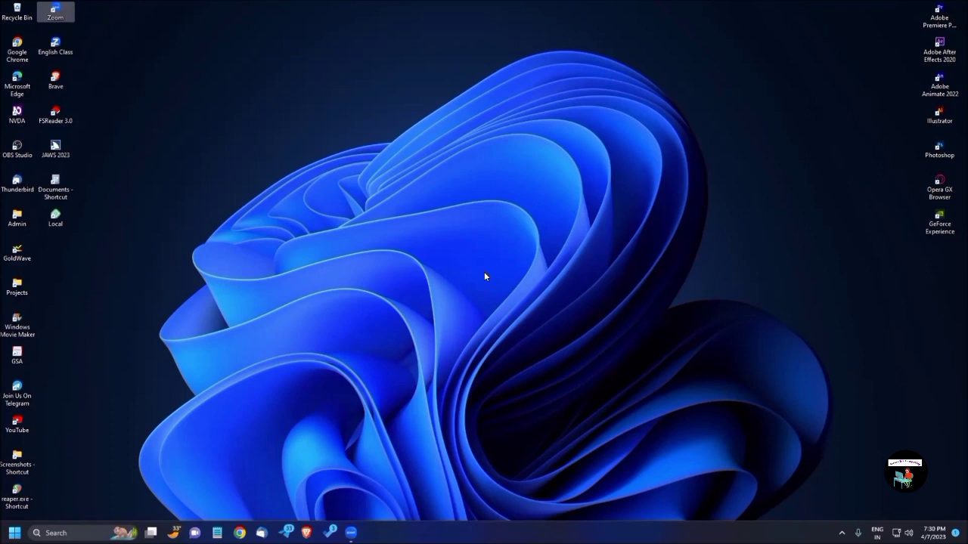
key("Down")
key("Up")
key("Down")
key("Down")
key("Down")
key("Right")
key("Left")
key("Left")
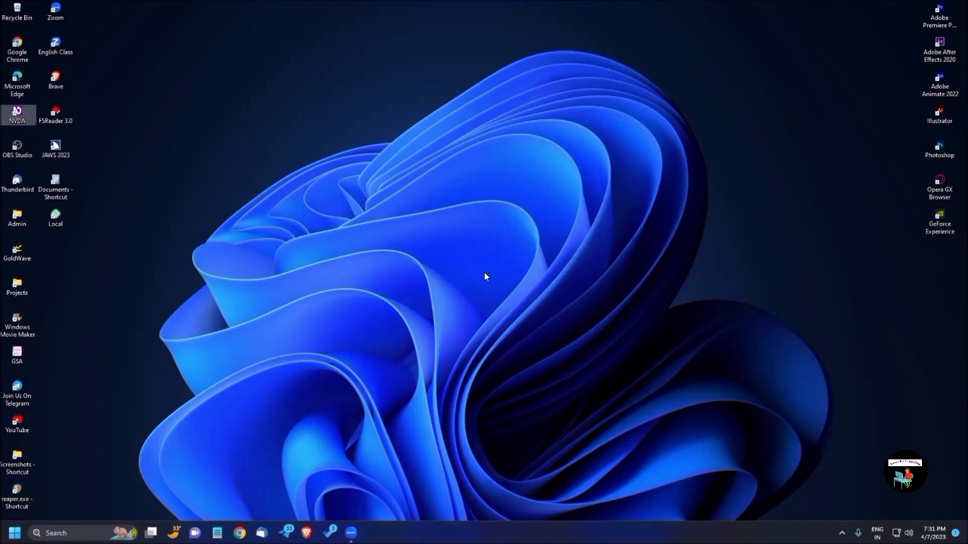
Go to NVDA menu Tools > Remote and move down to 'Send file...'
key("Insert+n")
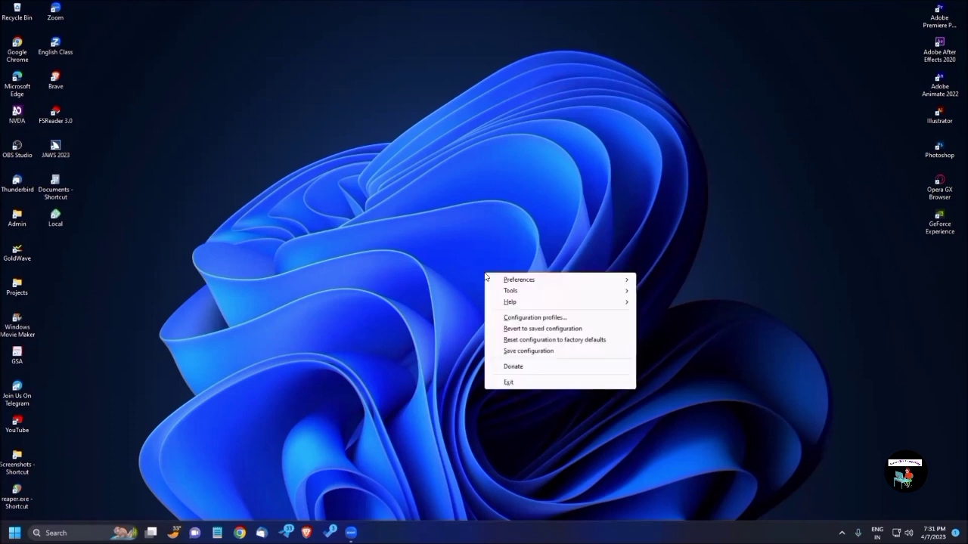
key("t")
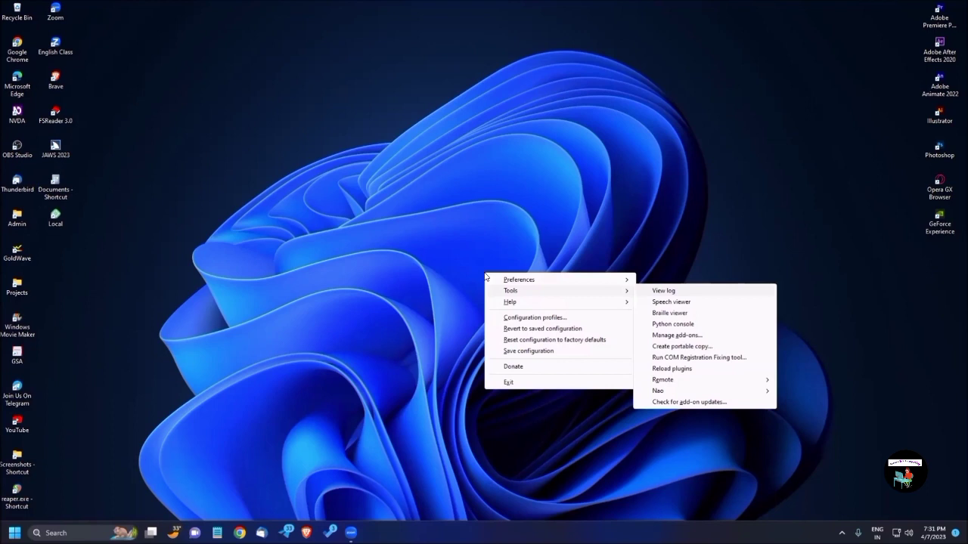
key("r")
key("Down")
key("Down")
key("Down")
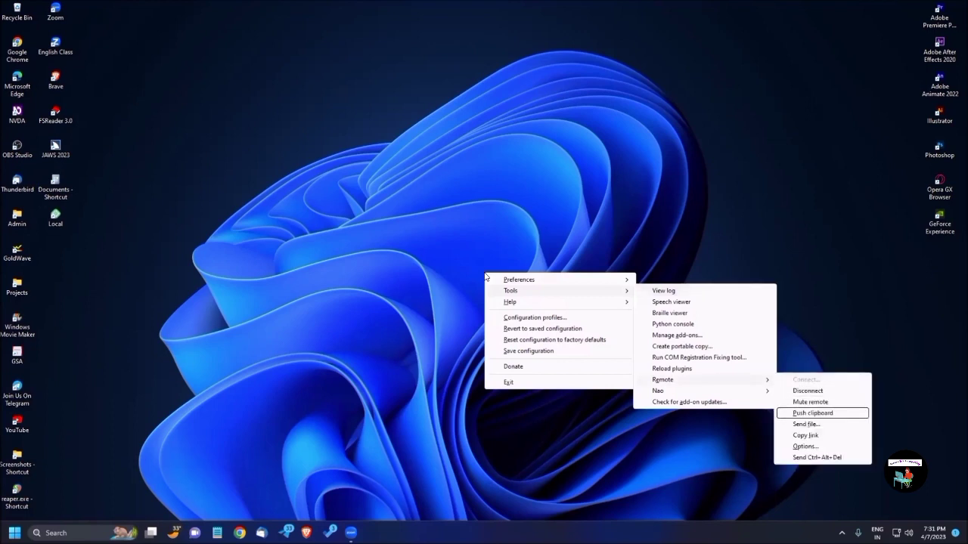
key("Down")
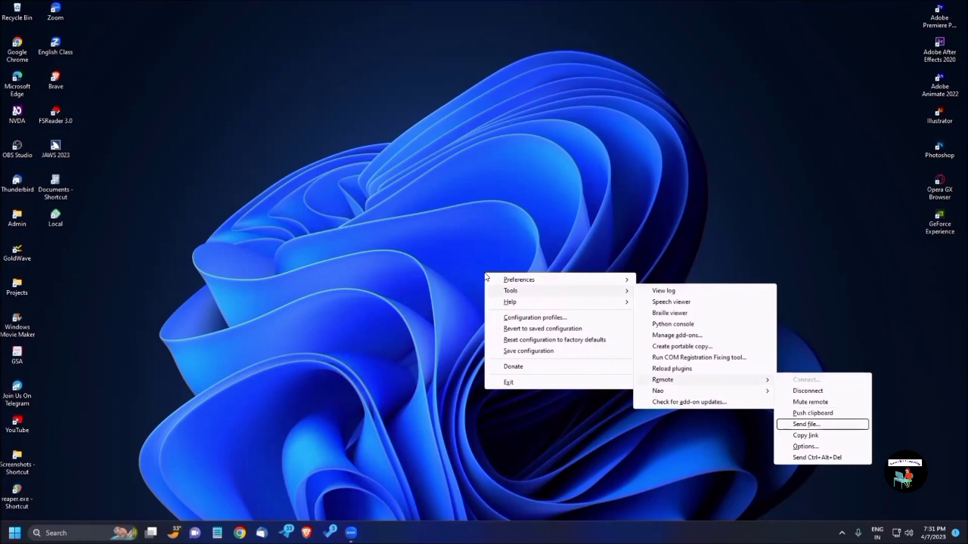
Open the Send file chooser and browse from drive E: through Office > Accessible Computing > Images
key("Return")
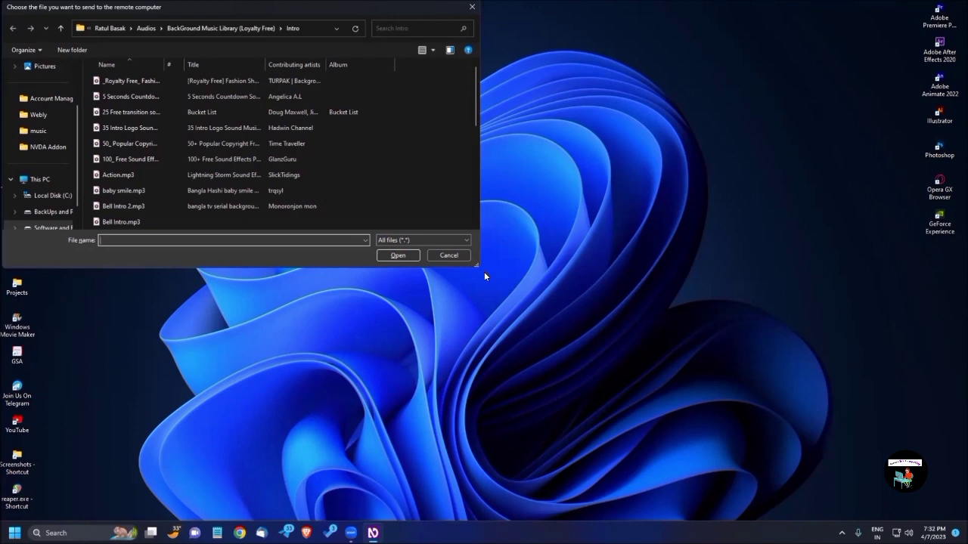
key("shift+Tab")
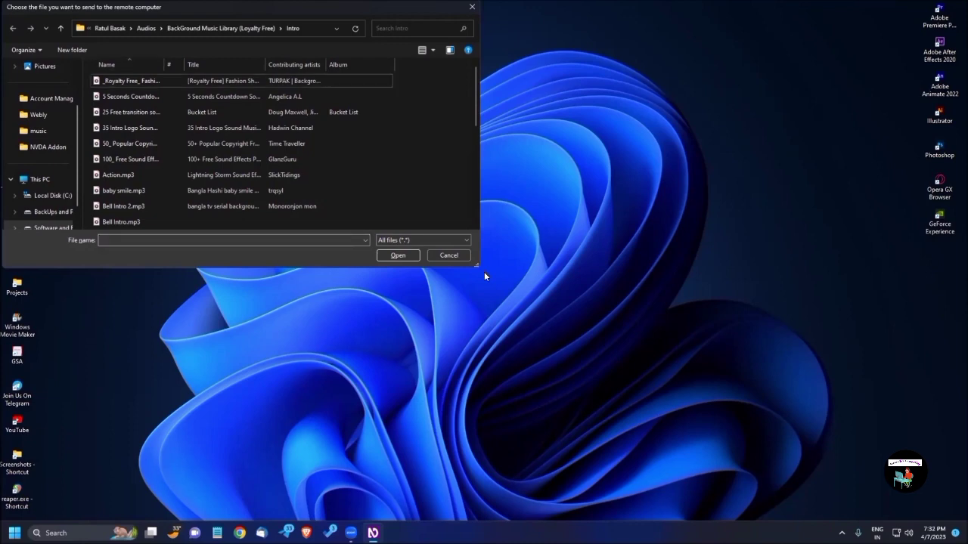
key("BackSpace")
key("BackSpace")
key("BackSpace")
key("BackSpace")
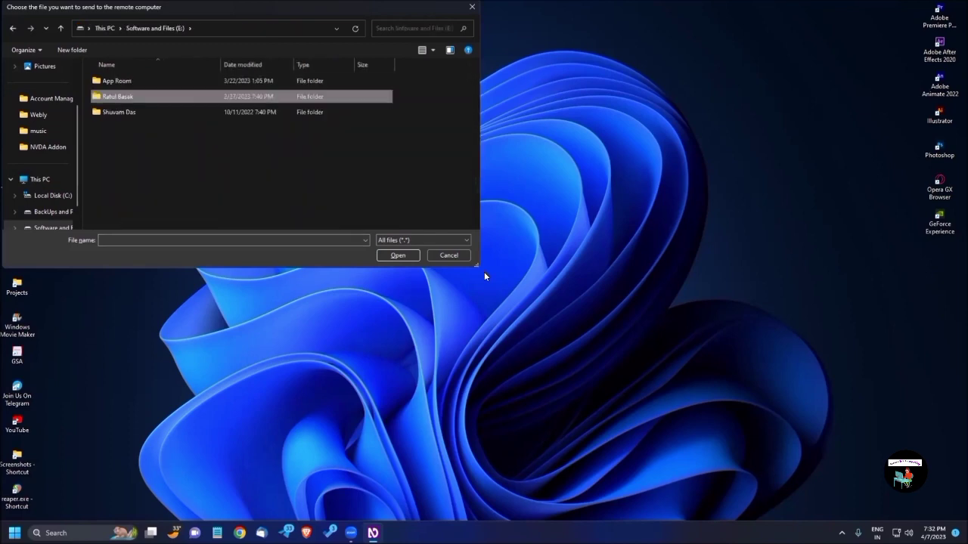
key("Return")
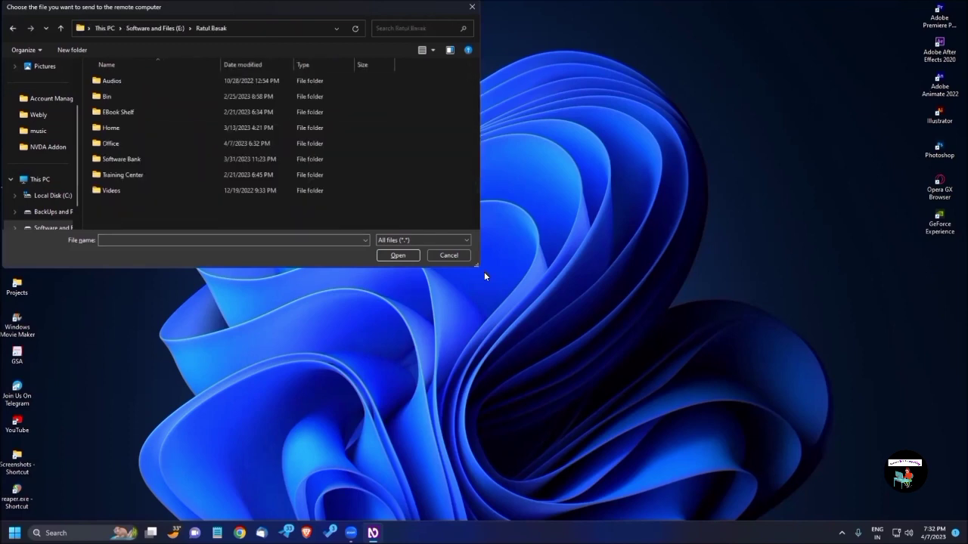
key("o")
key("Return")
key("a")
key("Return")
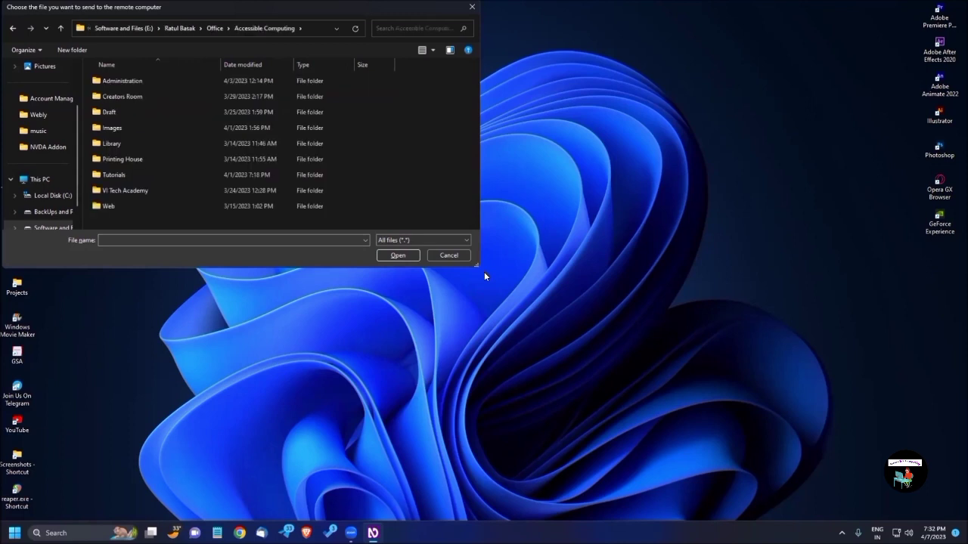
key("i")
key("Return")
Select Logo_Accessible_Computing_2023.jpg as the file to send
key("l")
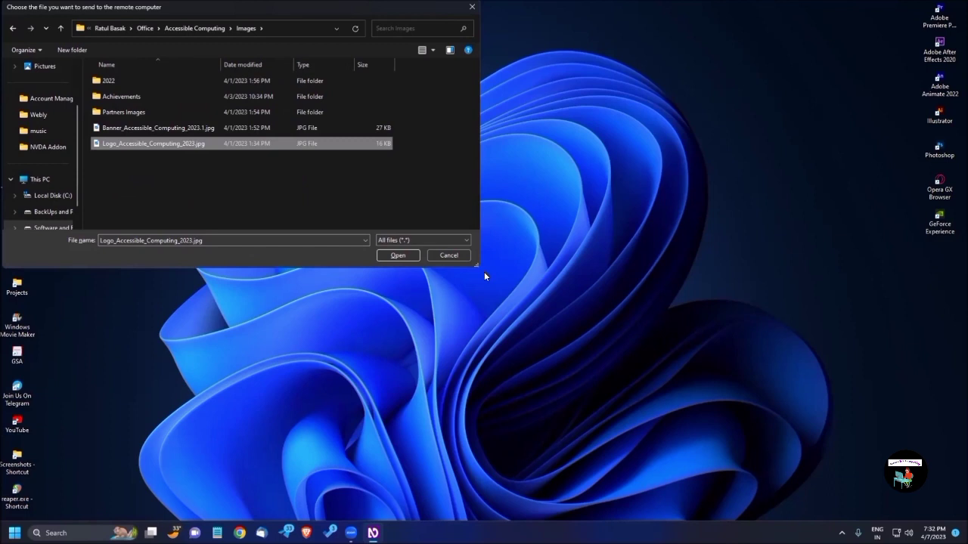
key("Tab")
key("Tab")
key("Tab")
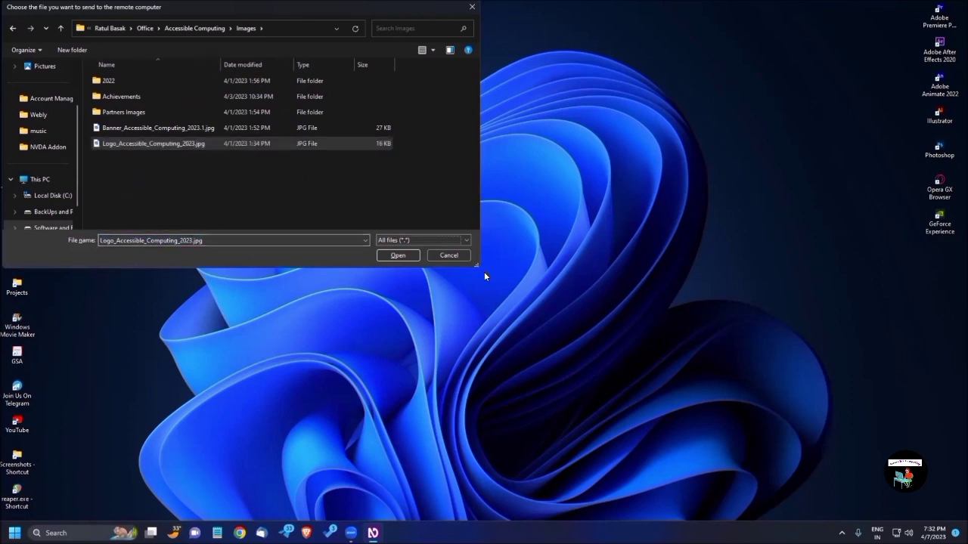
key("Tab")
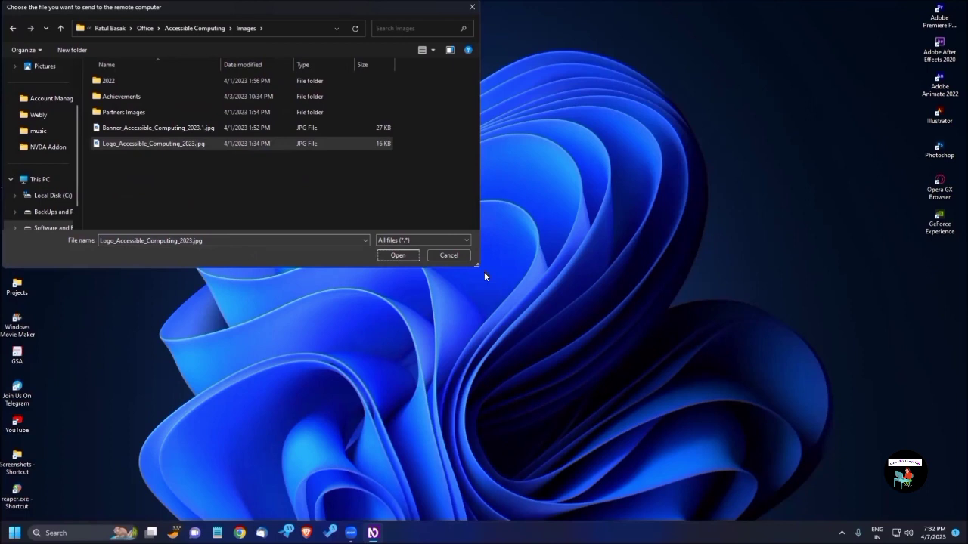
Confirm sending the logo and answer Yes to the warning to start the transfer
key("Return")
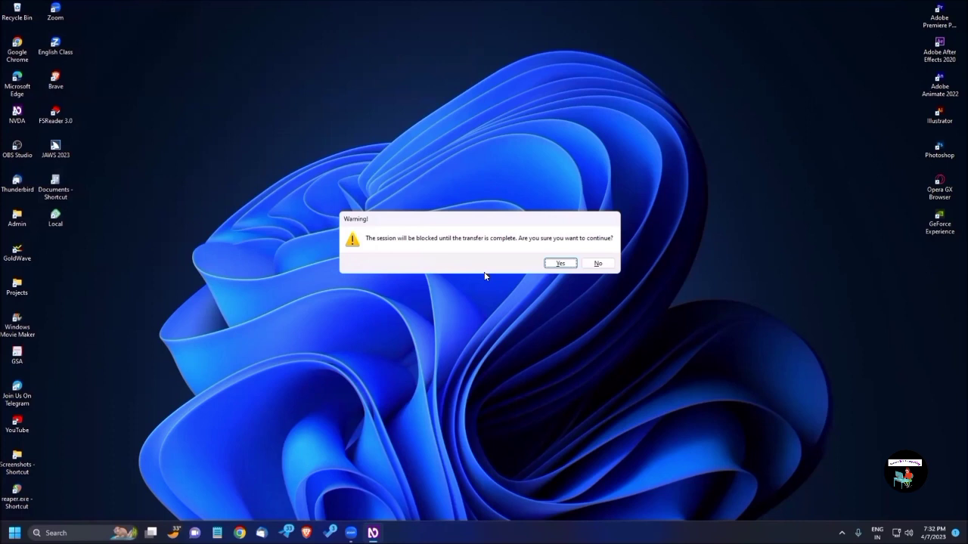
key("Tab")
key("Tab")
key("Return")
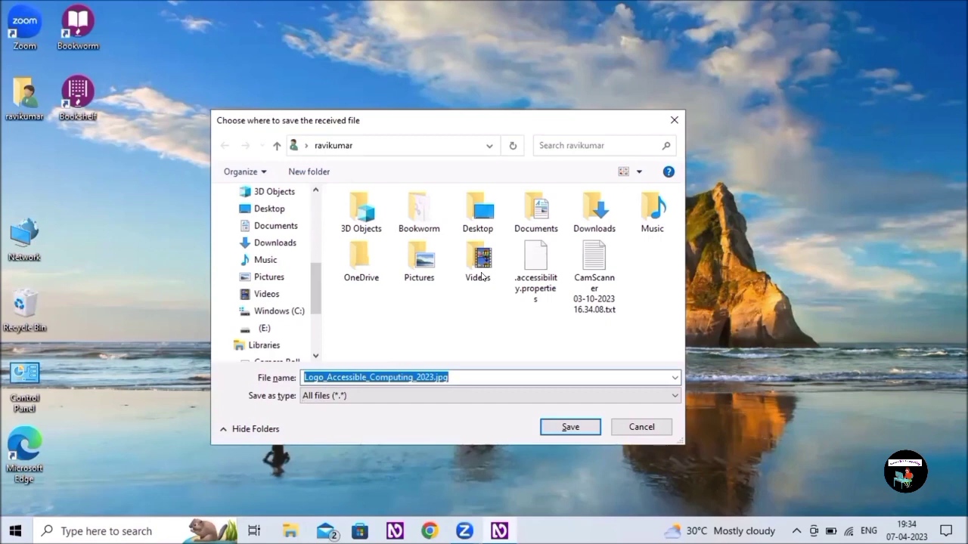
key("shift+Tab")
Save the incoming Logo_Accessible_Computing_2023.jpg into the remote computer's Downloads folder
key("Down")
key("Up")
key("Down")
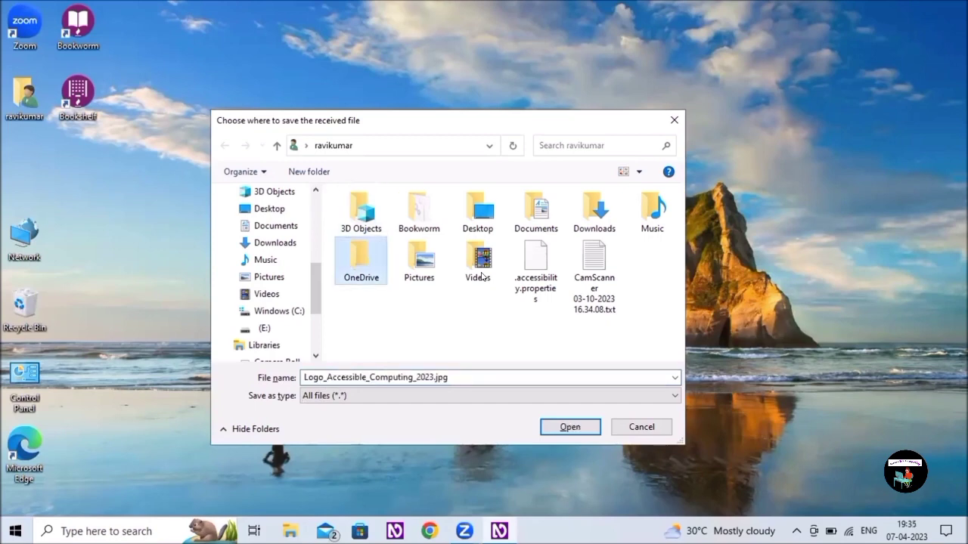
key("Up")
key("Right")
key("Right")
key("Right")
key("Right")
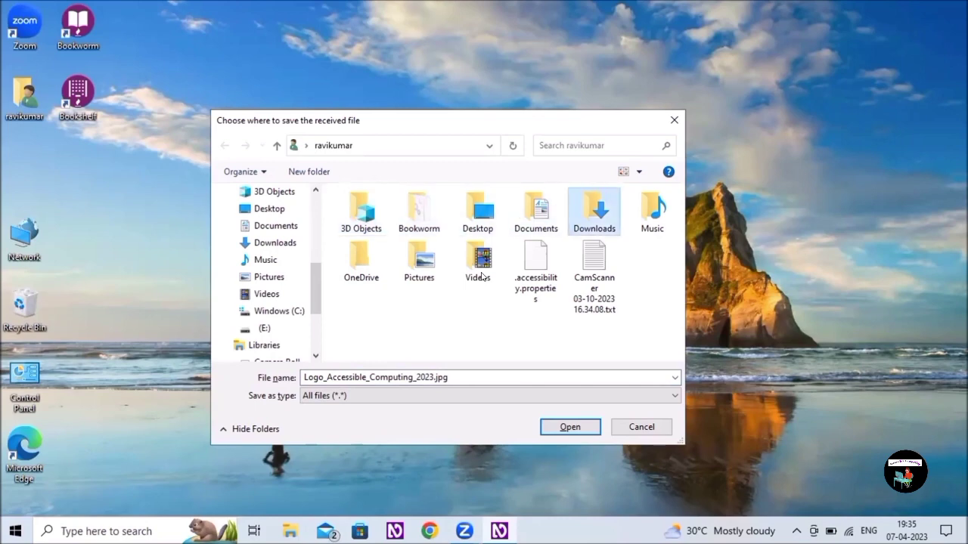
key("Return")
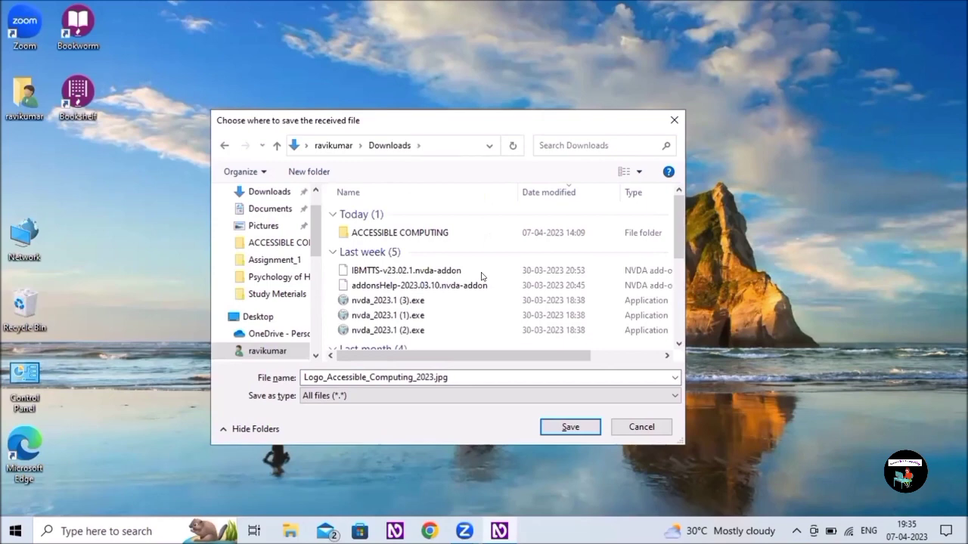
key("Return")
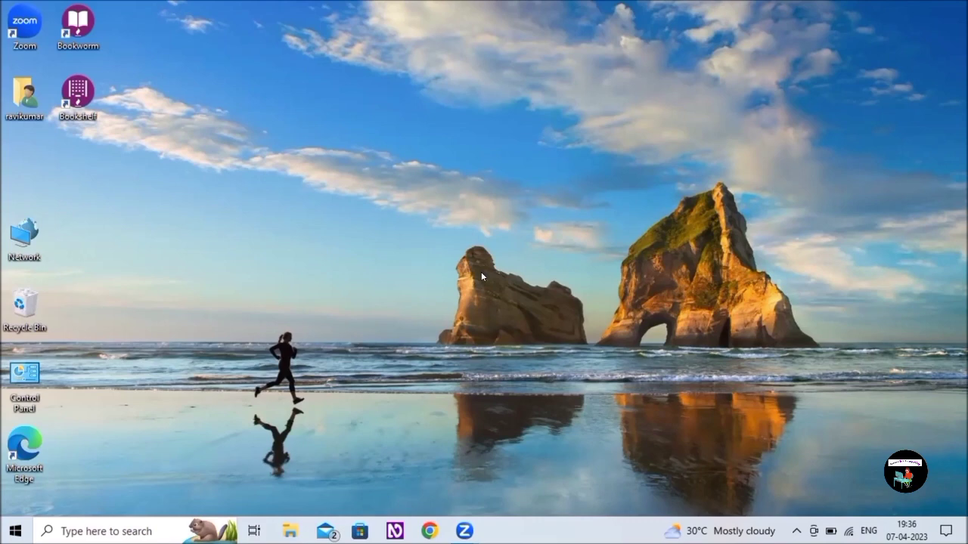
From the NVDA tray menu, choose Tools > Remote > 'Send file...'
right_click(481, 276)
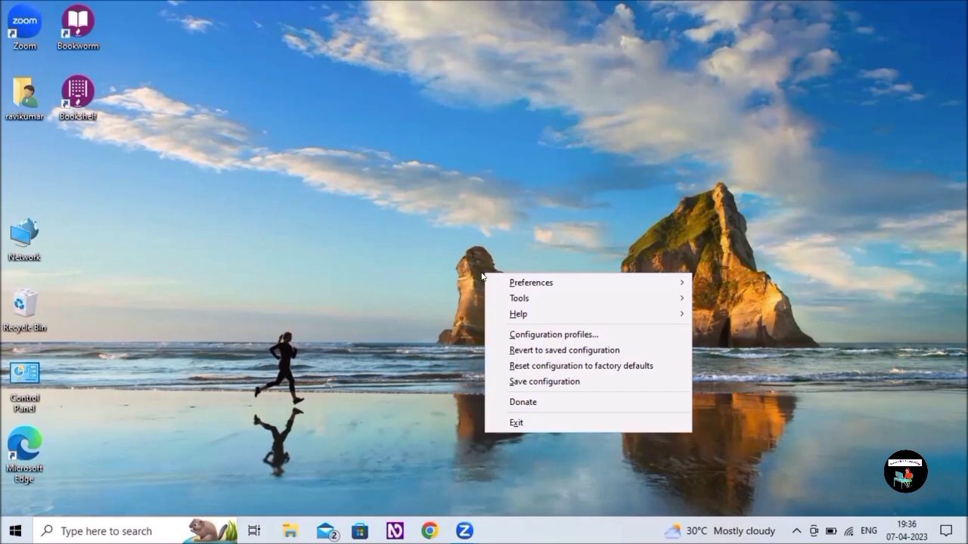
key("t")
key("Down")
key("Down")
key("Down")
key("Down")
key("Down")
key("Down")
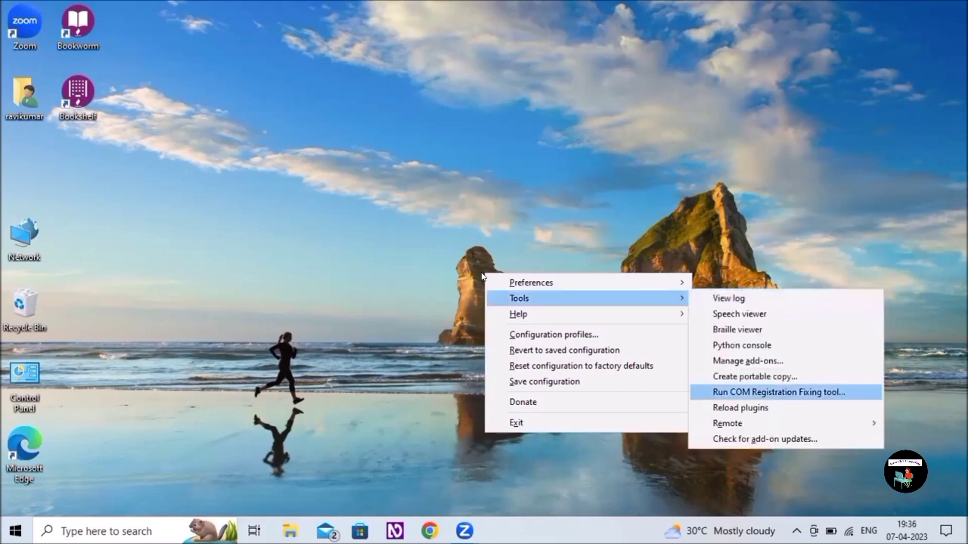
key("Down")
key("Up")
key("Down")
key("Down")
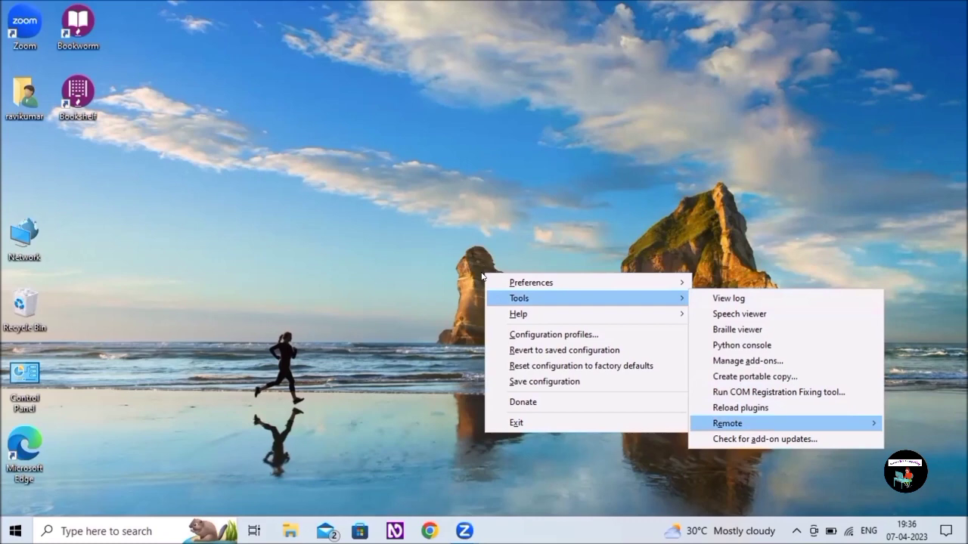
key("Right")
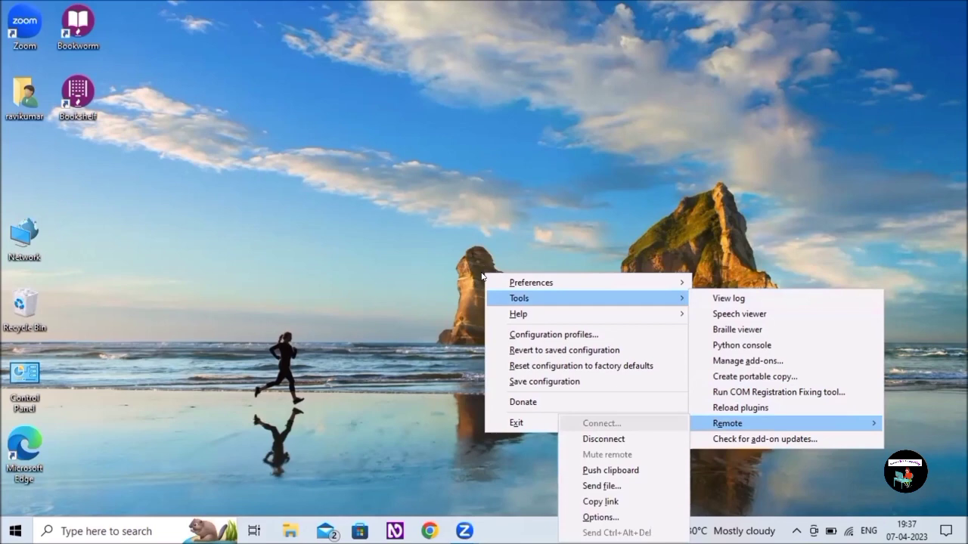
key("Down")
key("Down")
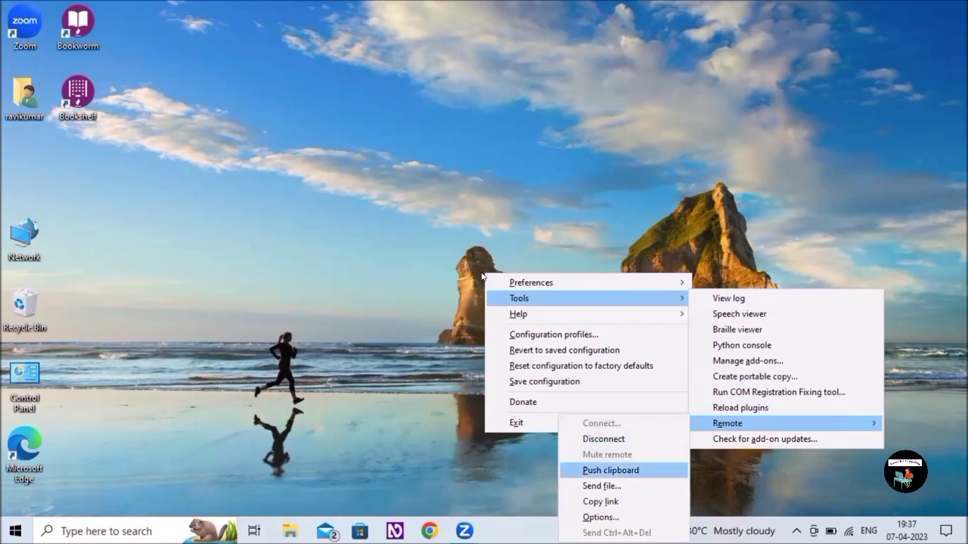
key("Down")
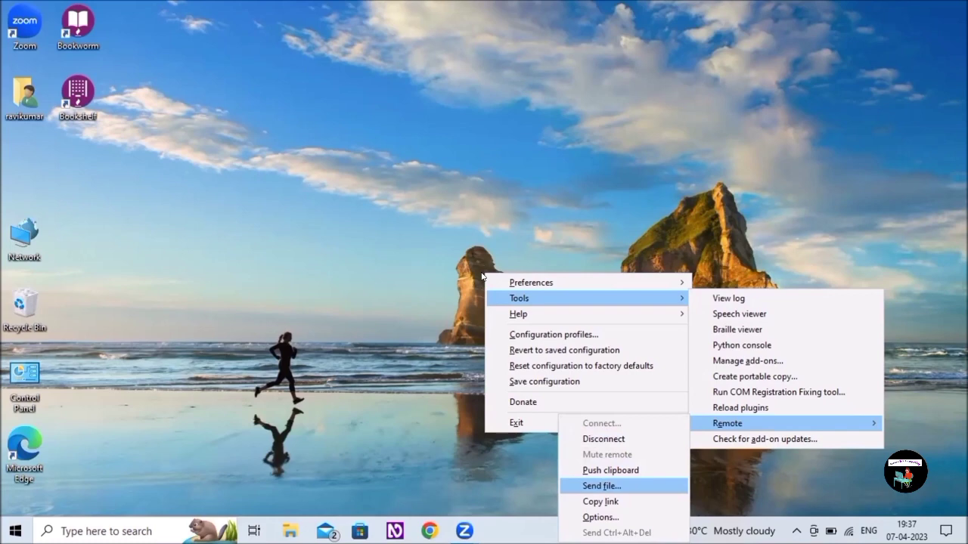
key("Return")
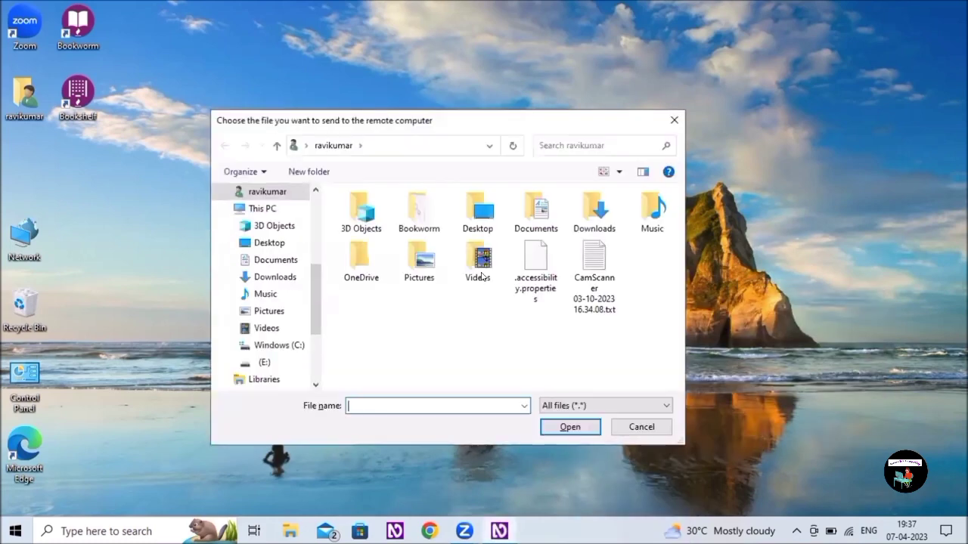
Open the Downloads folder in the send-file chooser to reach Logo_Accessible_Computing_2023.jpg
key("Tab")
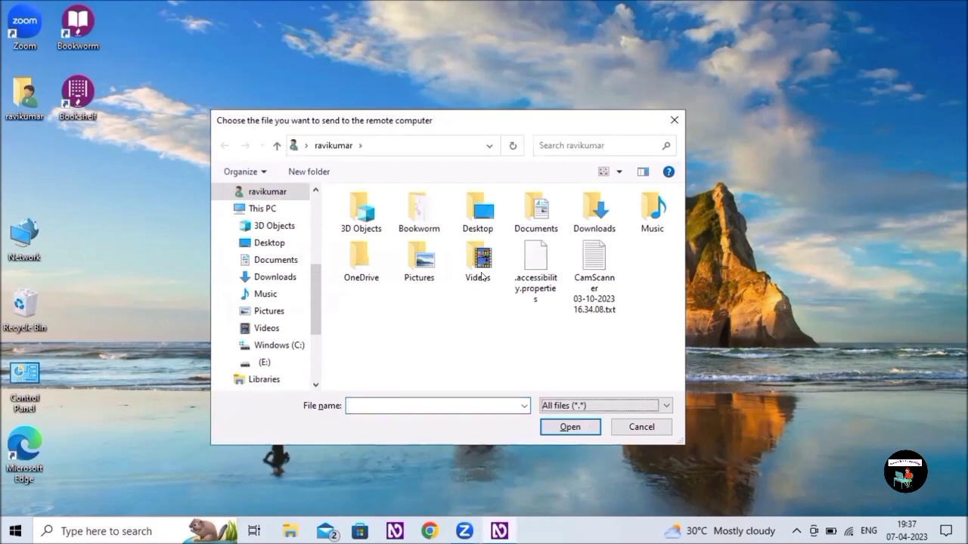
key("shift+Tab")
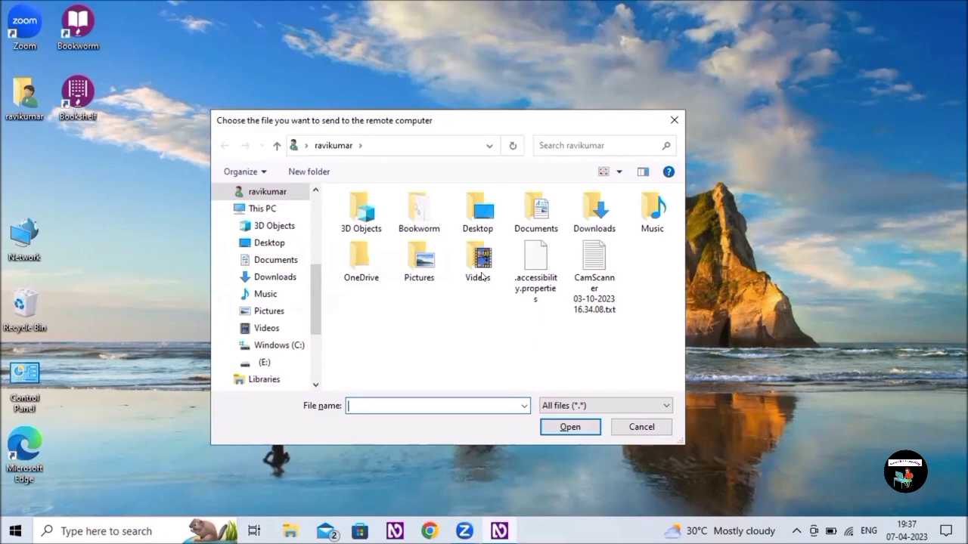
key("shift+Tab")
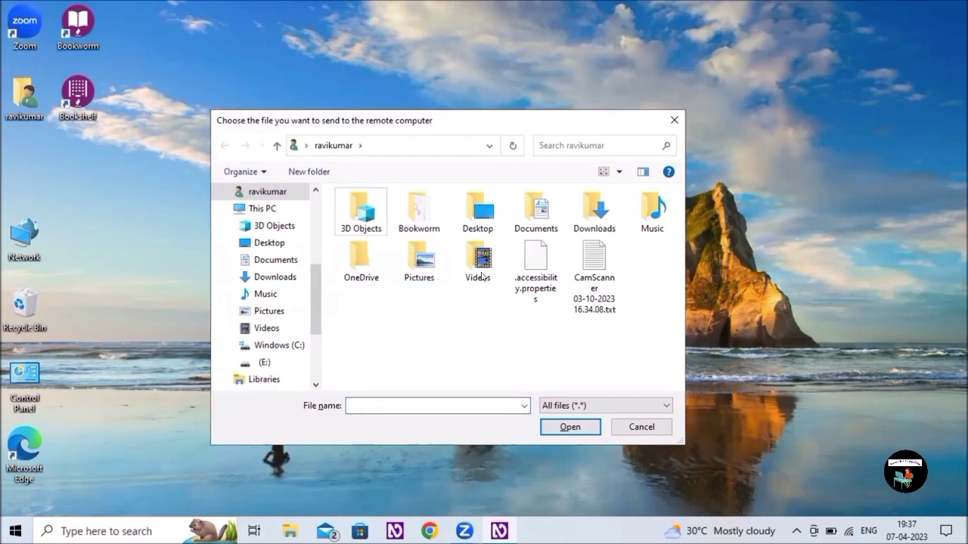
key("Right")
key("Right")
key("Right")
key("Right")
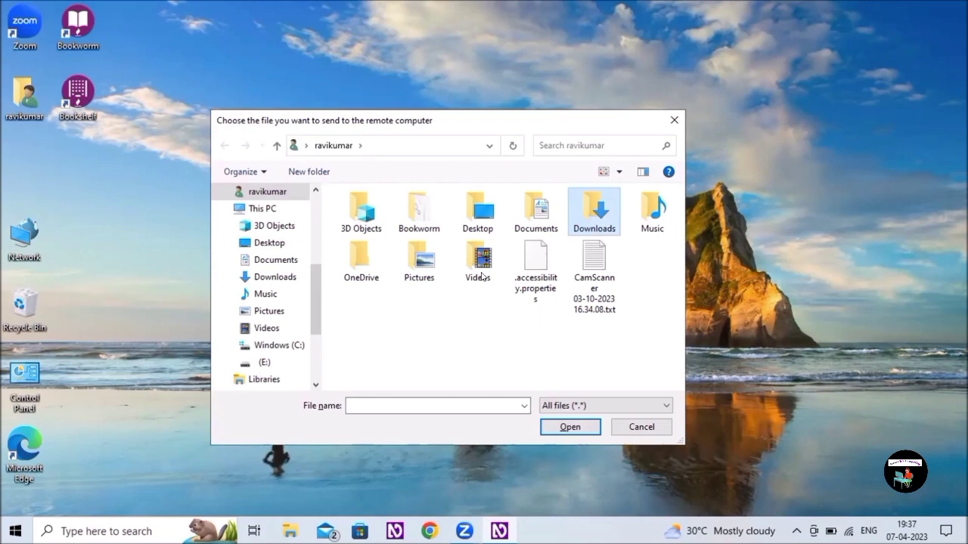
key("Return")
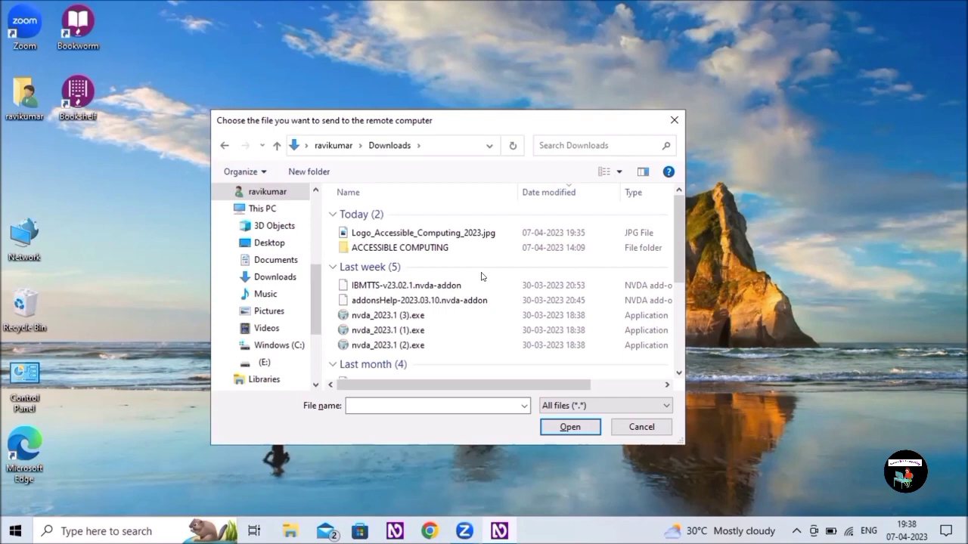
Select the logo JPG in Downloads and submit it for sending back to the other computer
key("Down")
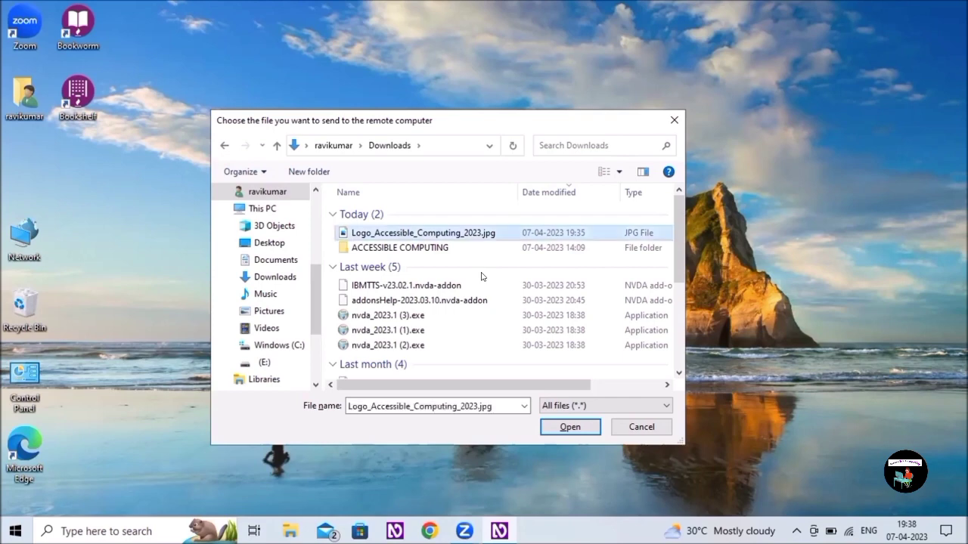
key("Down")
key("Up")
key("Tab")
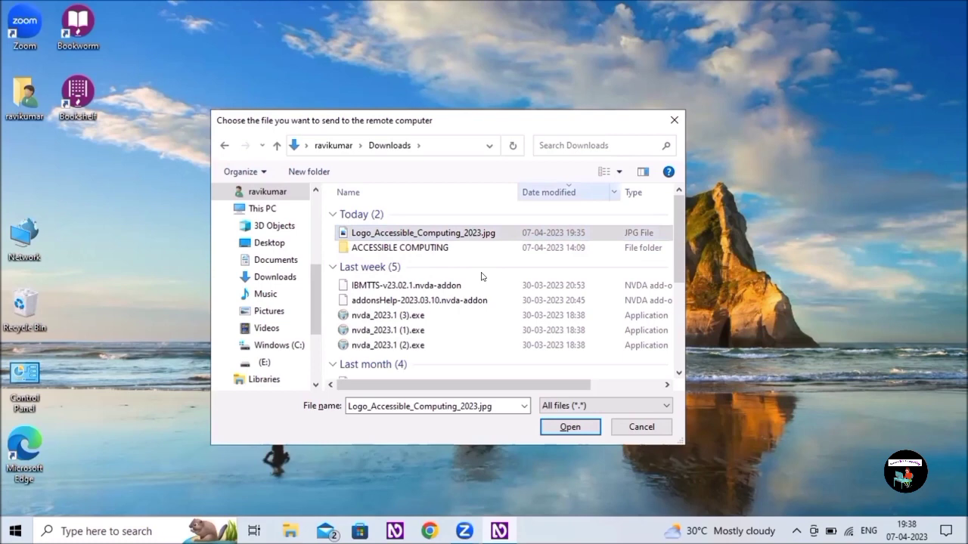
key("Tab")
key("Tab")
key("Tab")
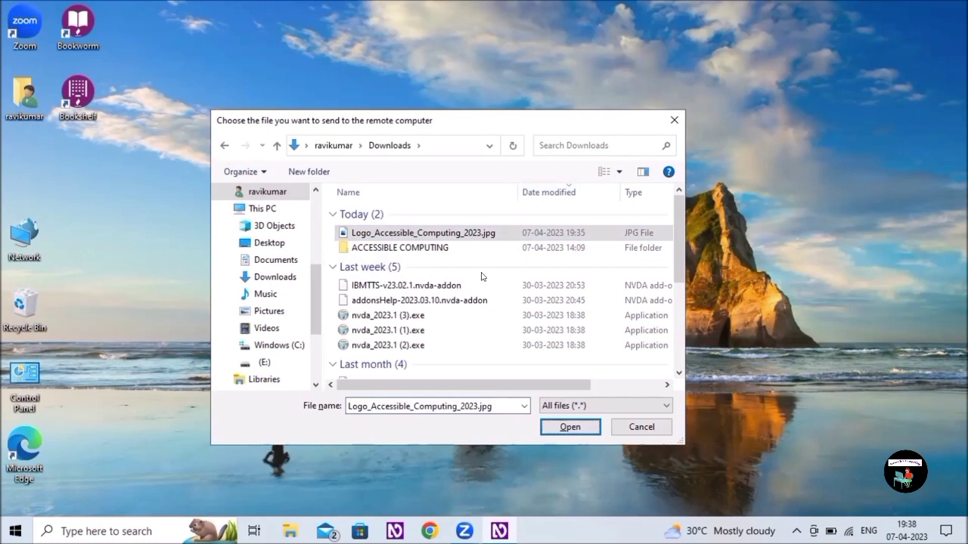
key("Return")
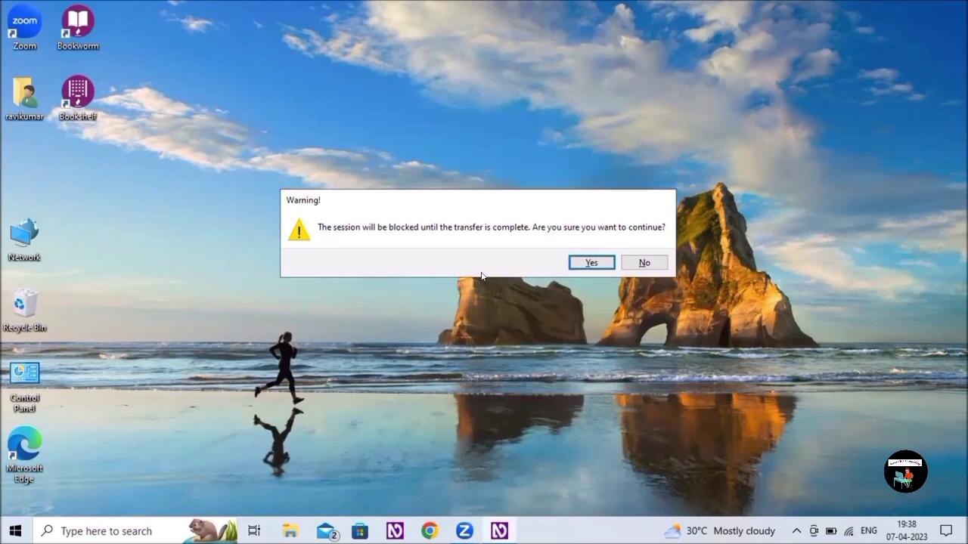
Answer Yes to the session-blocking warning so the logo JPG transfer proceeds
key("Right")
key("Left")
key("Return")
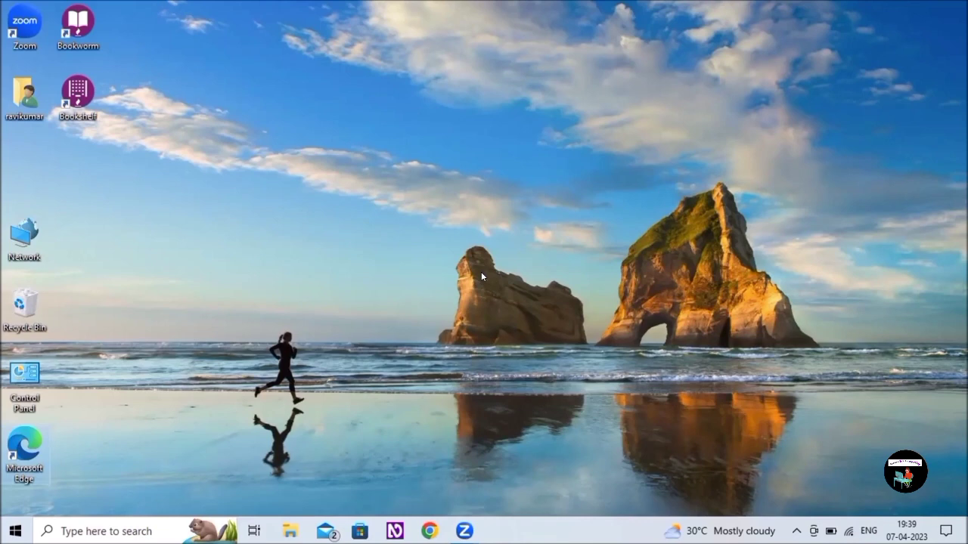
key("alt+Tab")
key("alt+Tab")
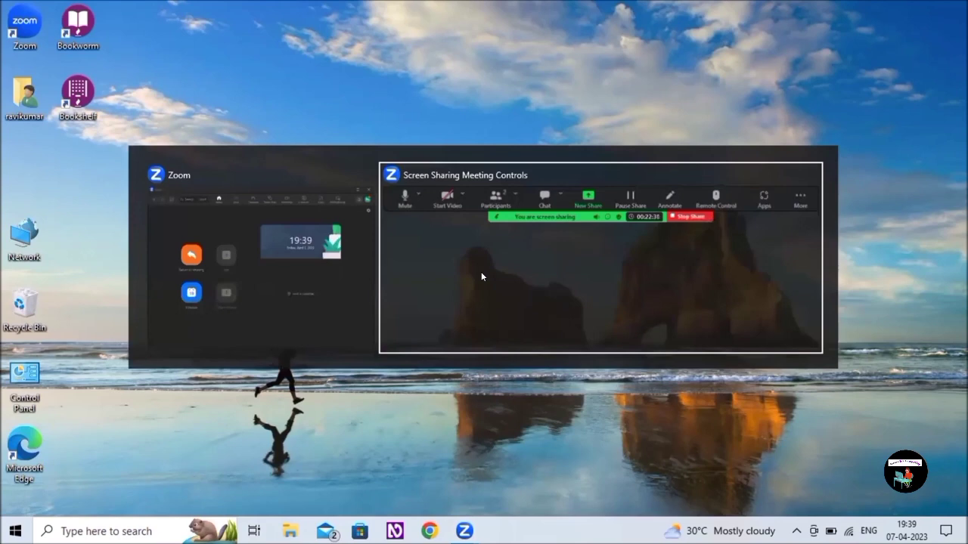